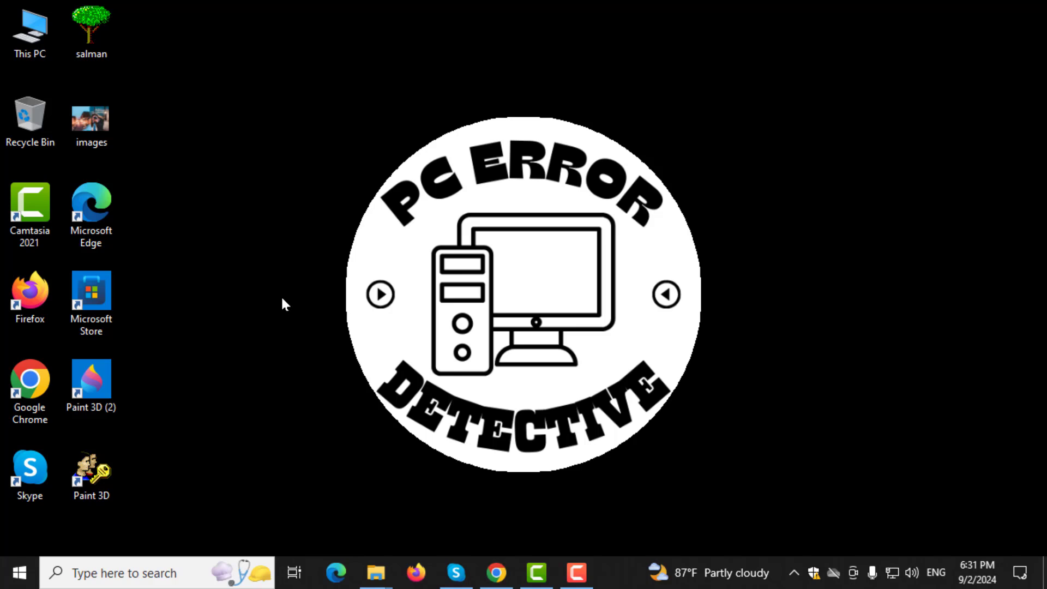
Right-click an empty spot on the desktop to show its context menu.
{"action": "right_click", "coordinate": [267, 138]}
{"action": "mouse_move", "coordinate": [332, 263]}
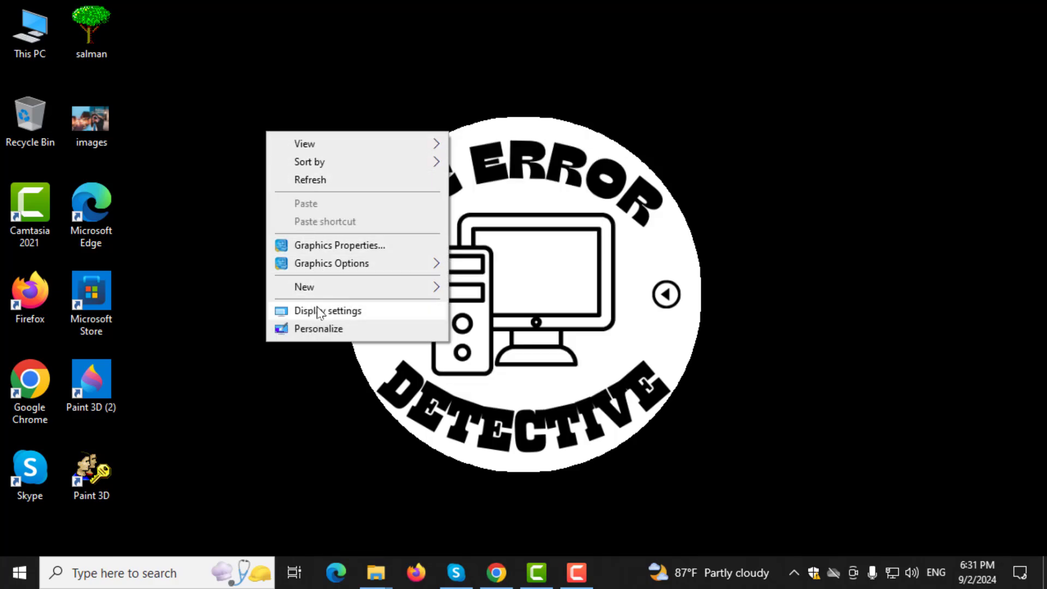
Choose Display settings from the desktop context menu.
{"action": "left_click", "coordinate": [349, 314]}
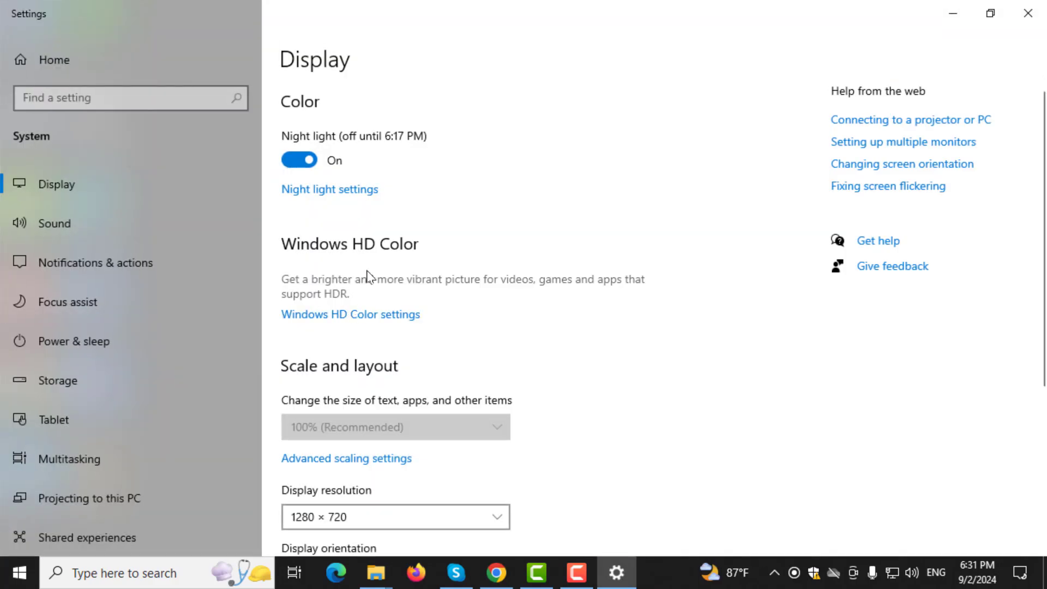
{"action": "scroll", "coordinate": [477, 398], "scroll_direction": "down", "scroll_amount": 4}
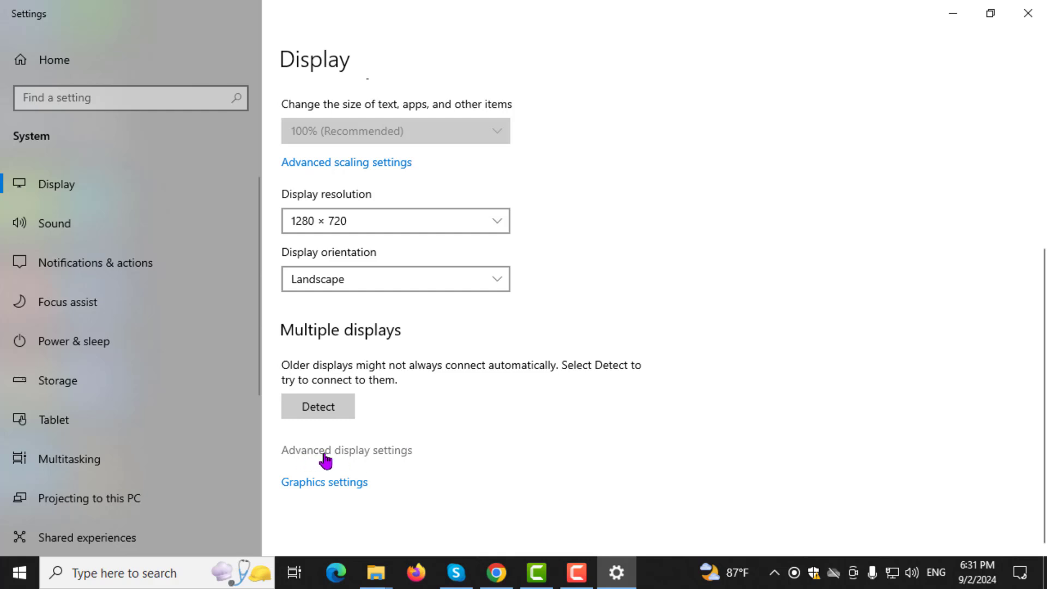
Follow the Advanced display settings link to view the LG monitor's details.
{"action": "left_click", "coordinate": [358, 455]}
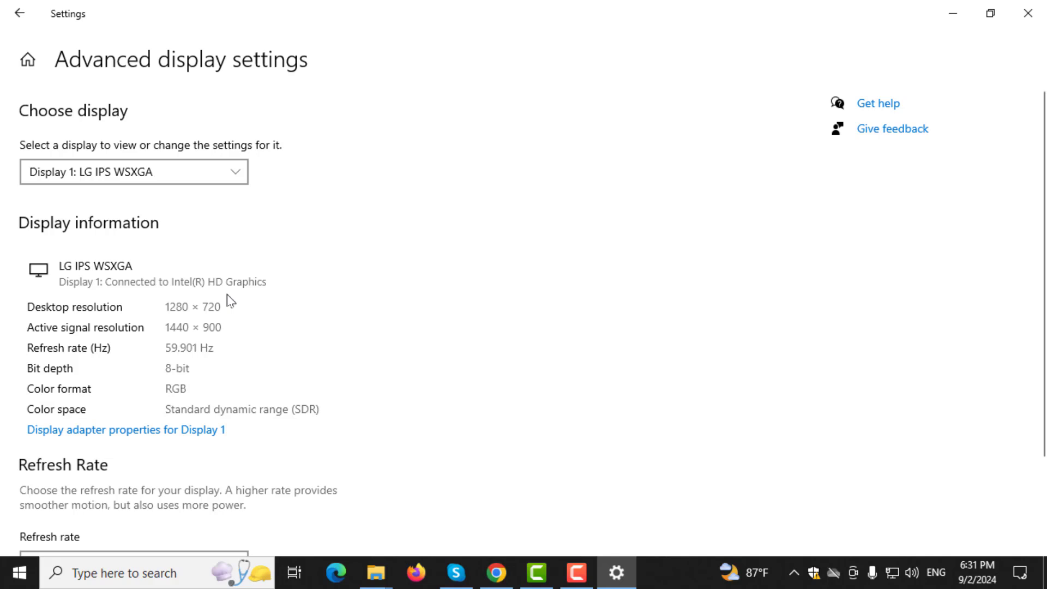
{"action": "scroll", "coordinate": [205, 262], "scroll_direction": "down", "scroll_amount": 3}
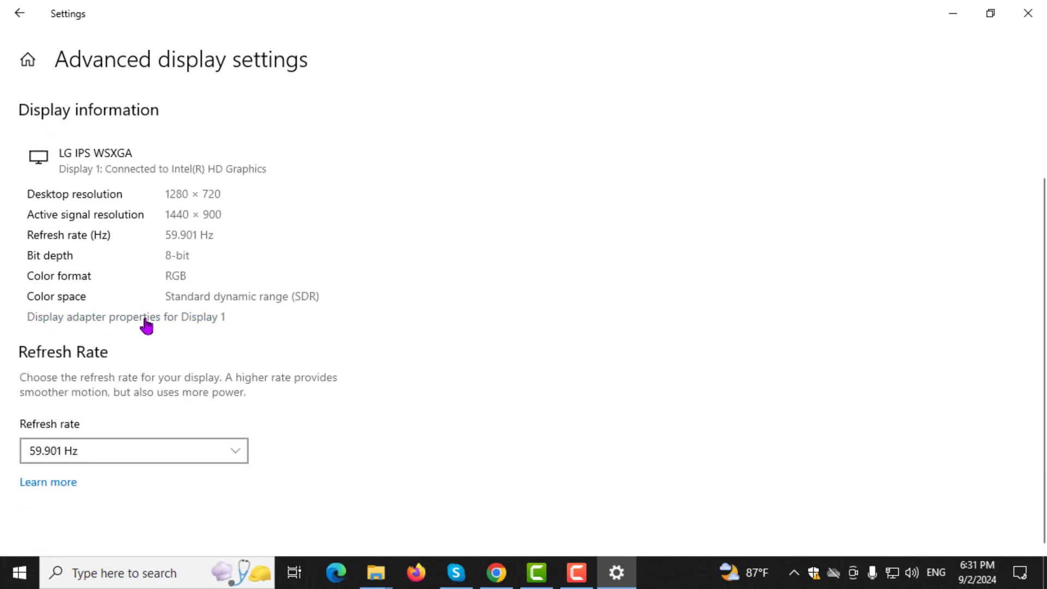
Open Display 1's adapter properties to view the Intel HD Graphics 2500 memory details.
{"action": "left_click", "coordinate": [194, 324]}
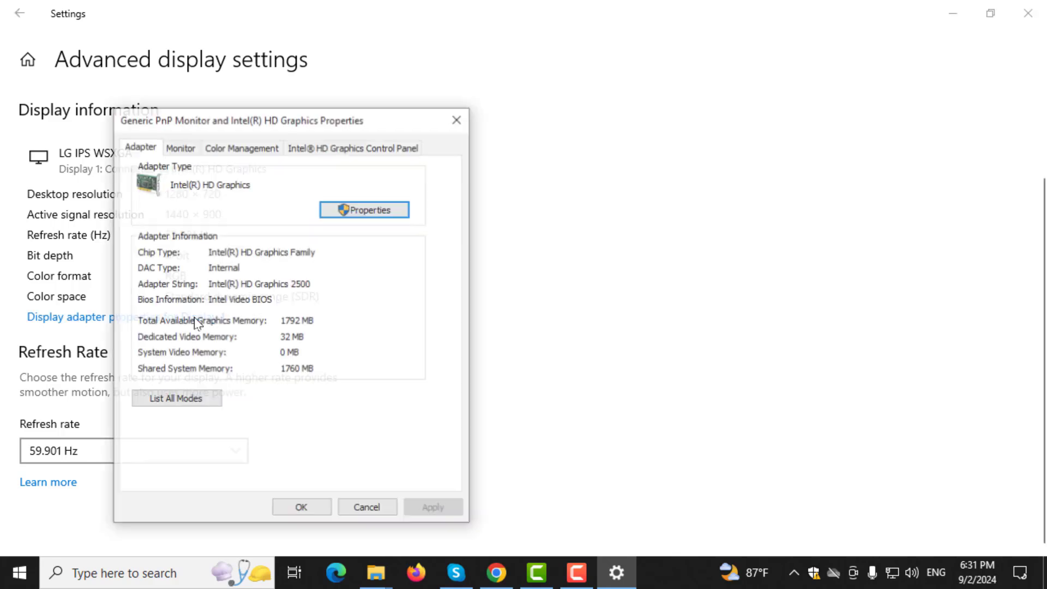